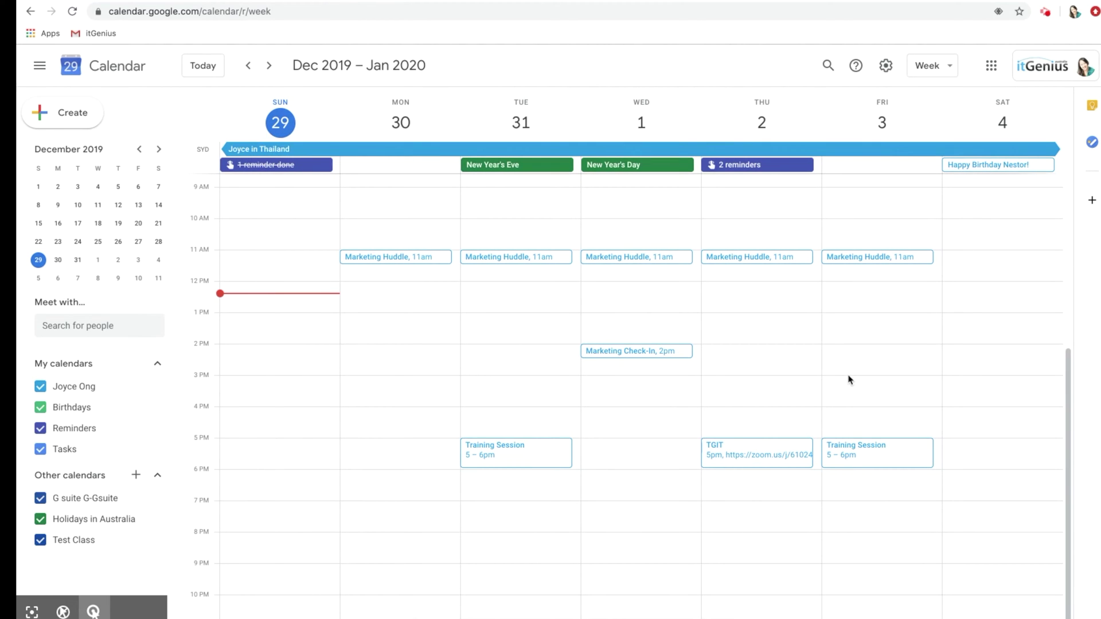
- Create a TEAM MEETING event on Friday 3 January 2020 from 2 to 3pm
click(856, 351)
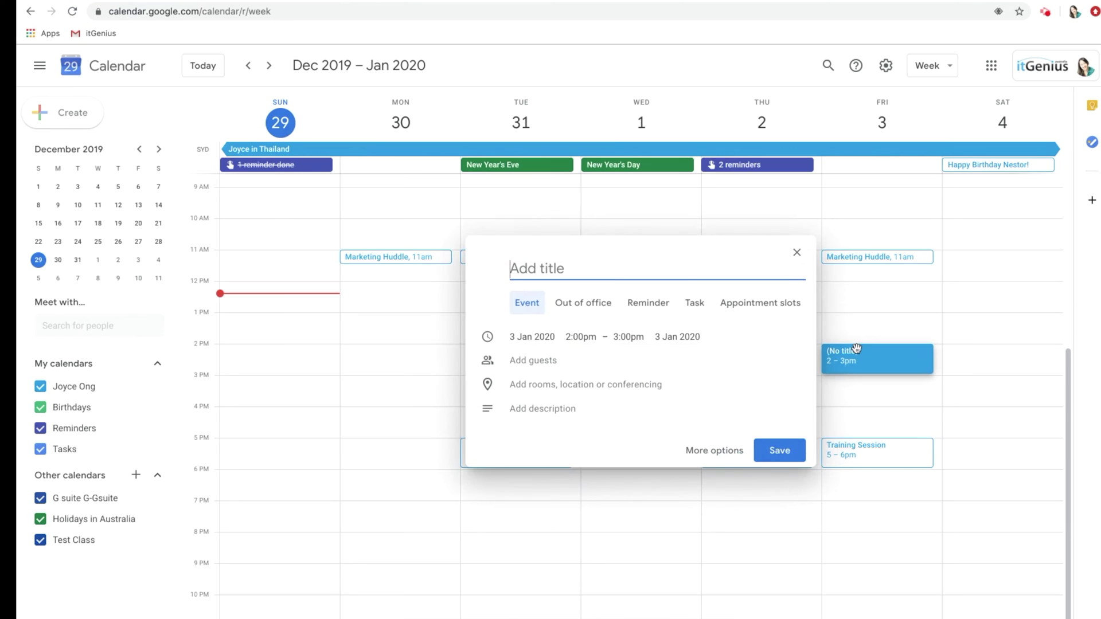
text(TEAM MEE)
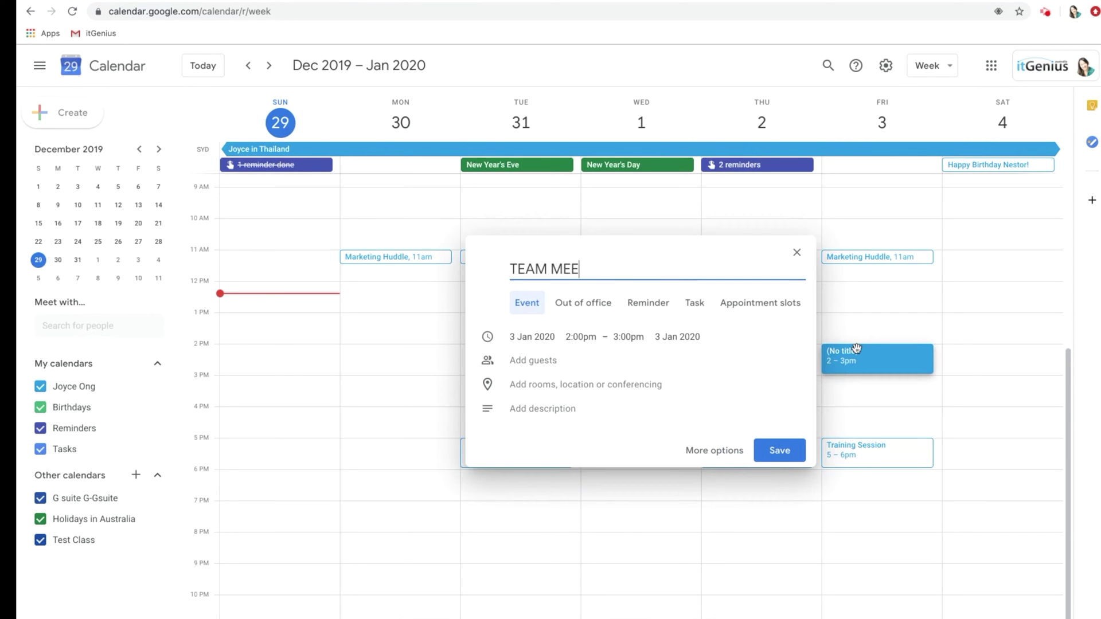
text(TING)
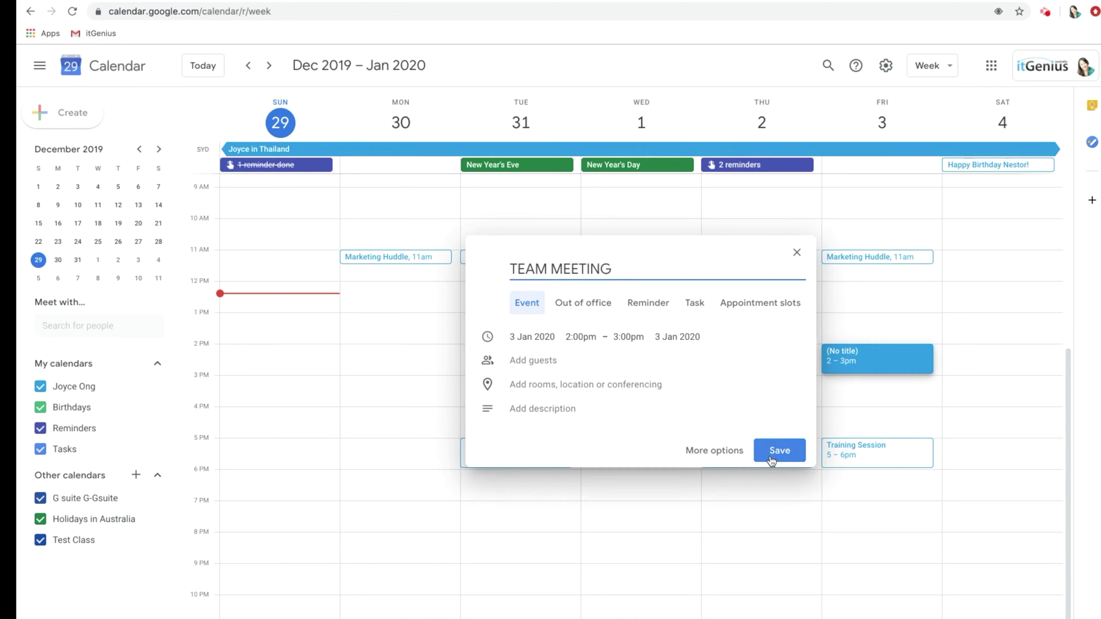
click(779, 450)
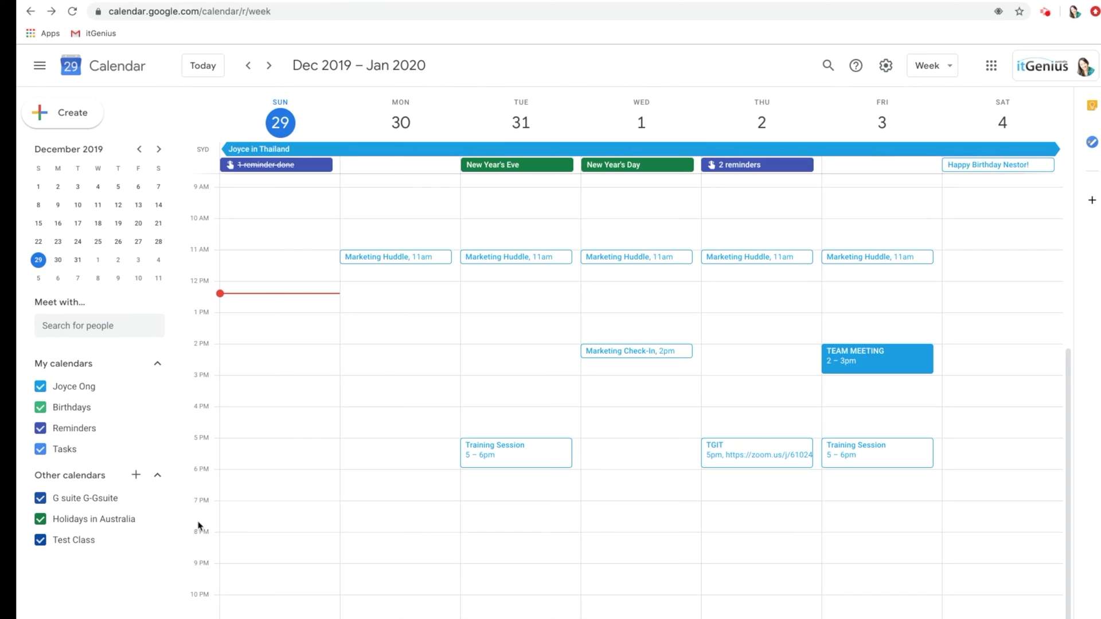
- In Settings, enable a secondary time zone set to Philippine Standard Time (PHIL)
click(886, 67)
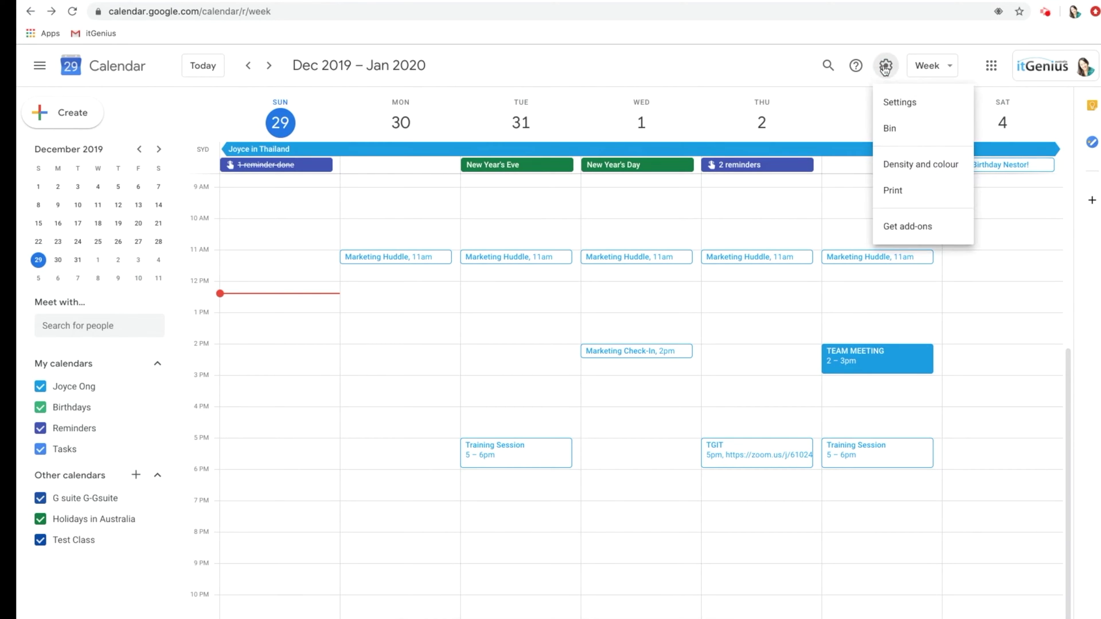
click(900, 102)
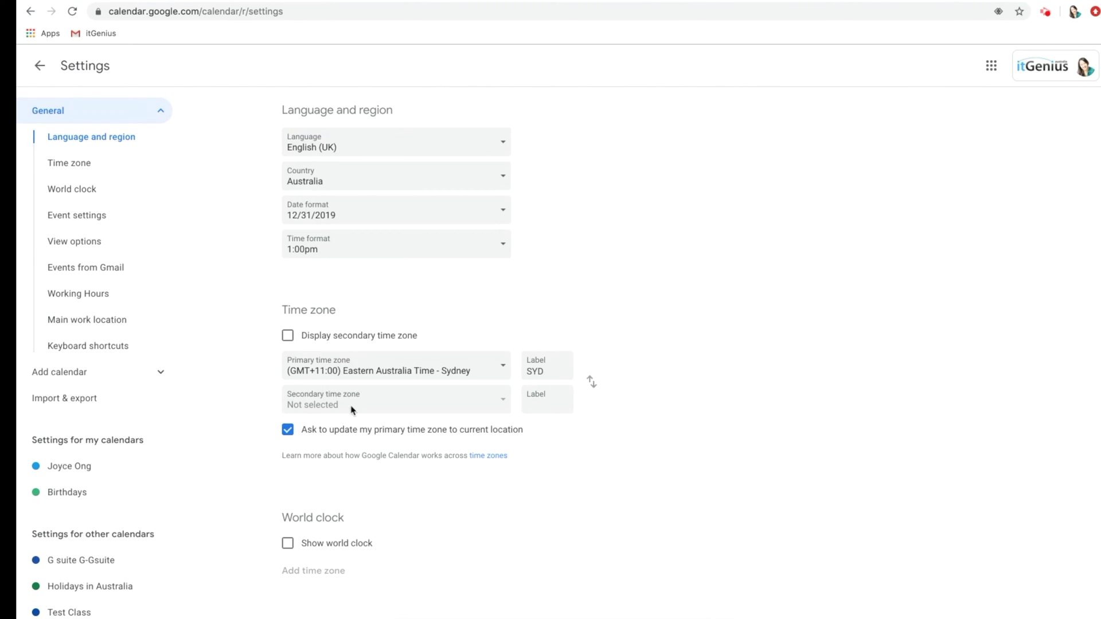
click(288, 336)
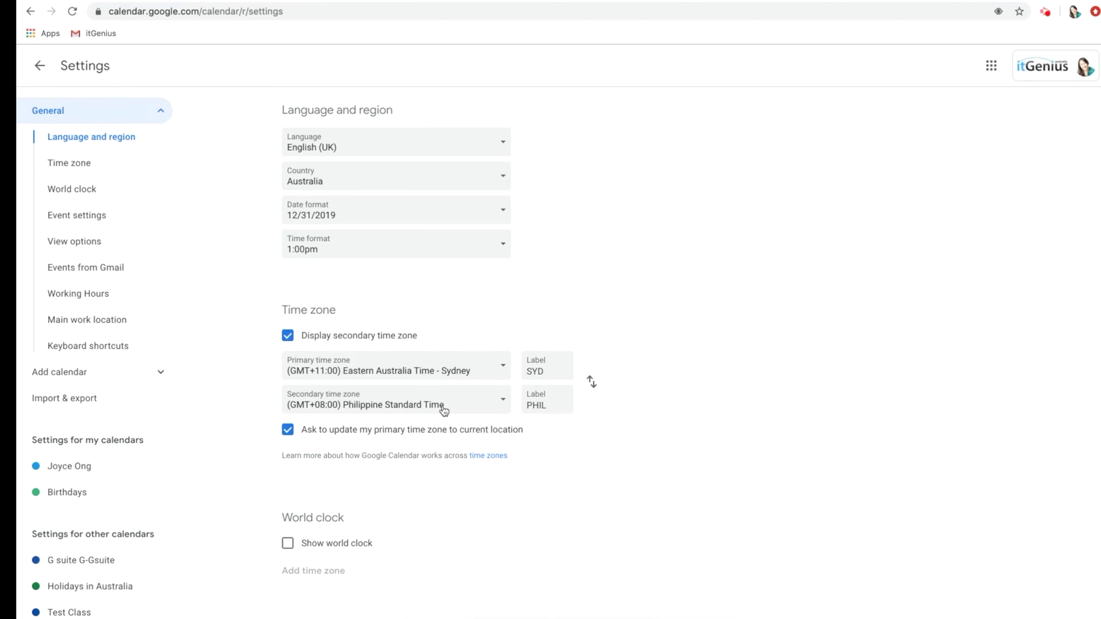
click(469, 403)
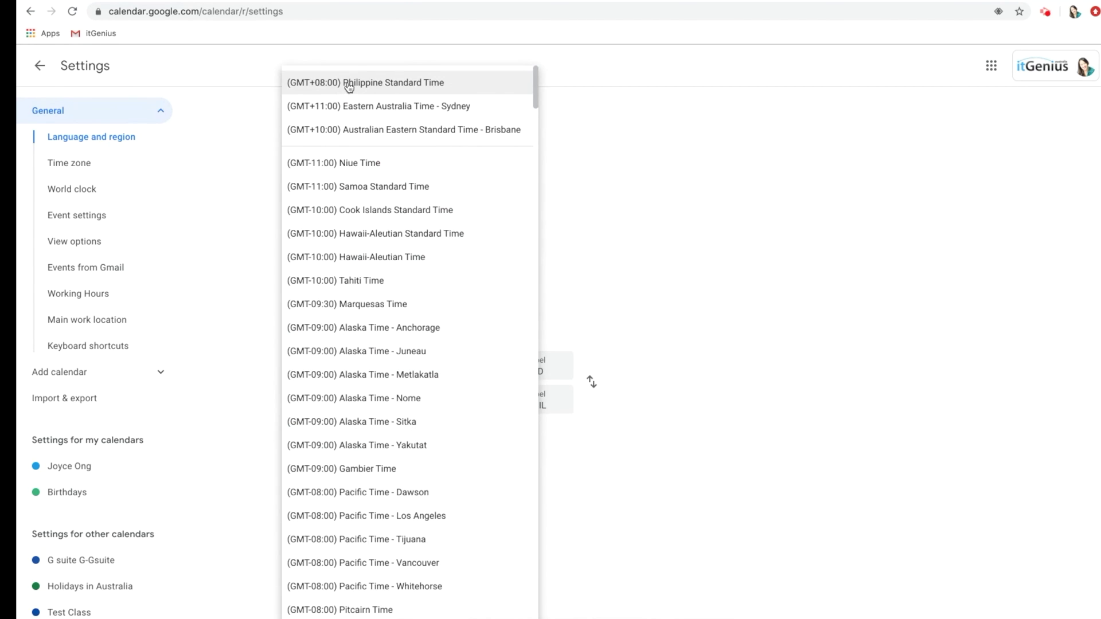
scroll(406, 425, down, 1)
scroll(406, 428, up, 1)
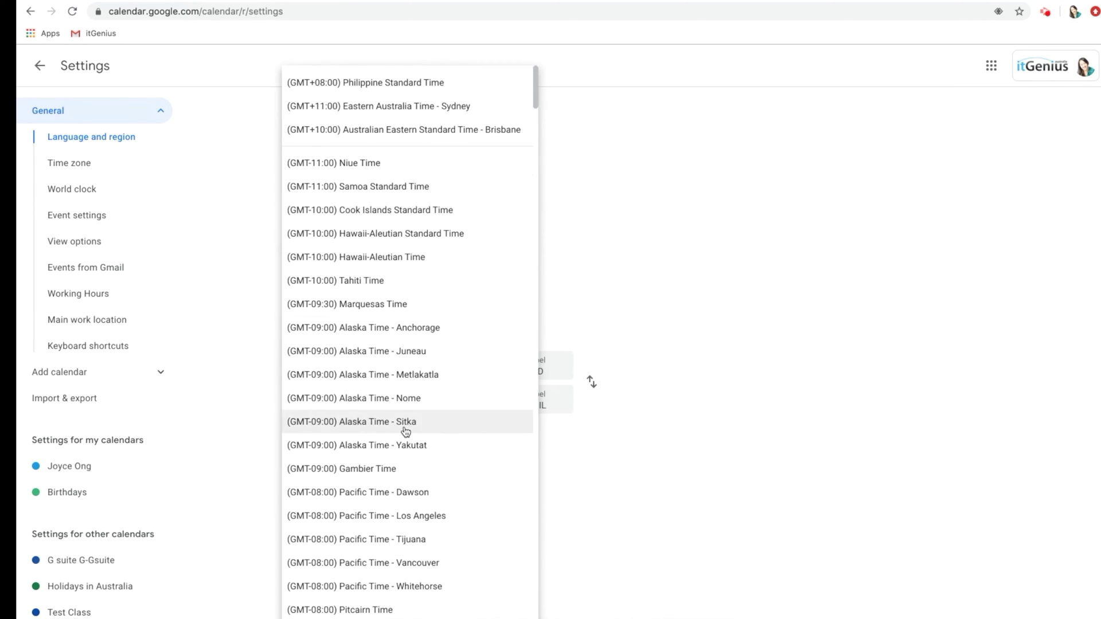
click(388, 82)
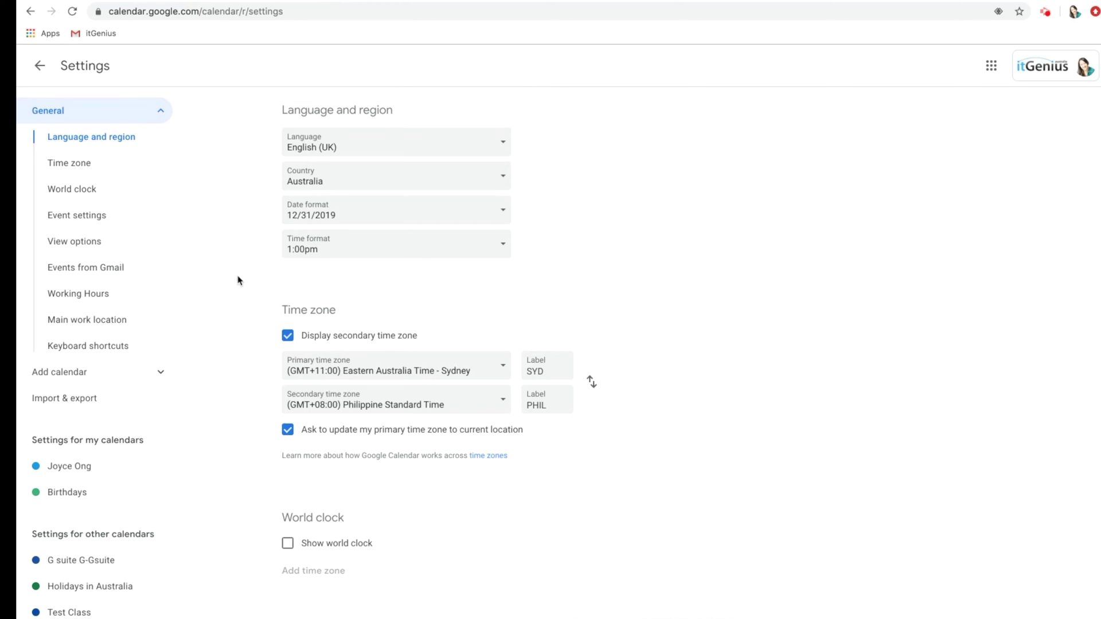
- Leave Settings for the week view showing PHIL and SYD time columns
click(39, 65)
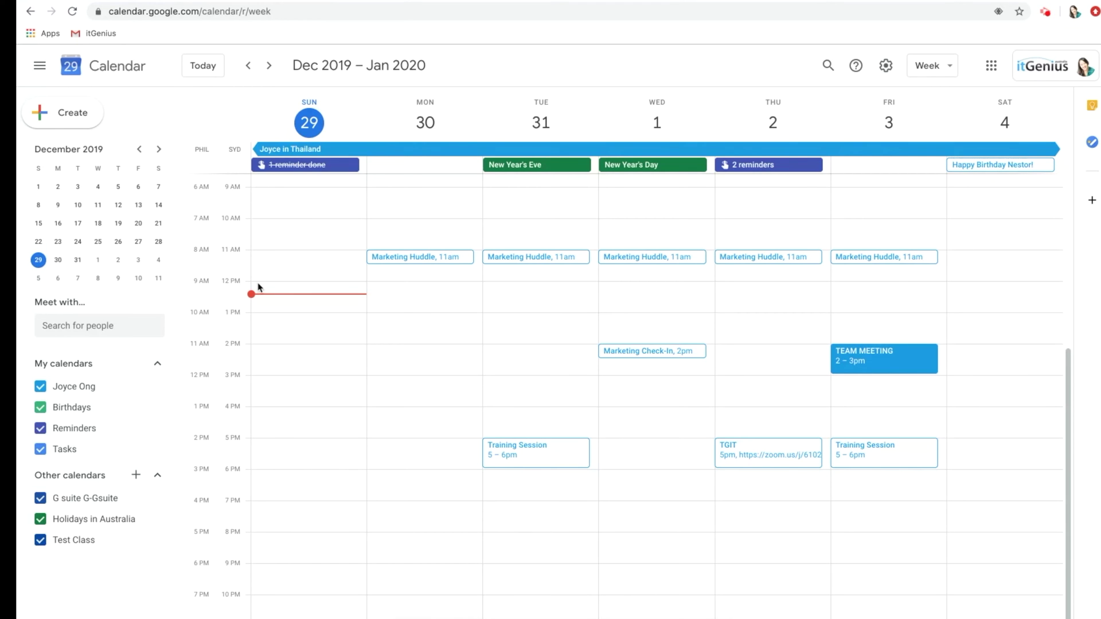
- Turn on the world clock and add Philippine Standard Time and Brisbane zones
key(s)
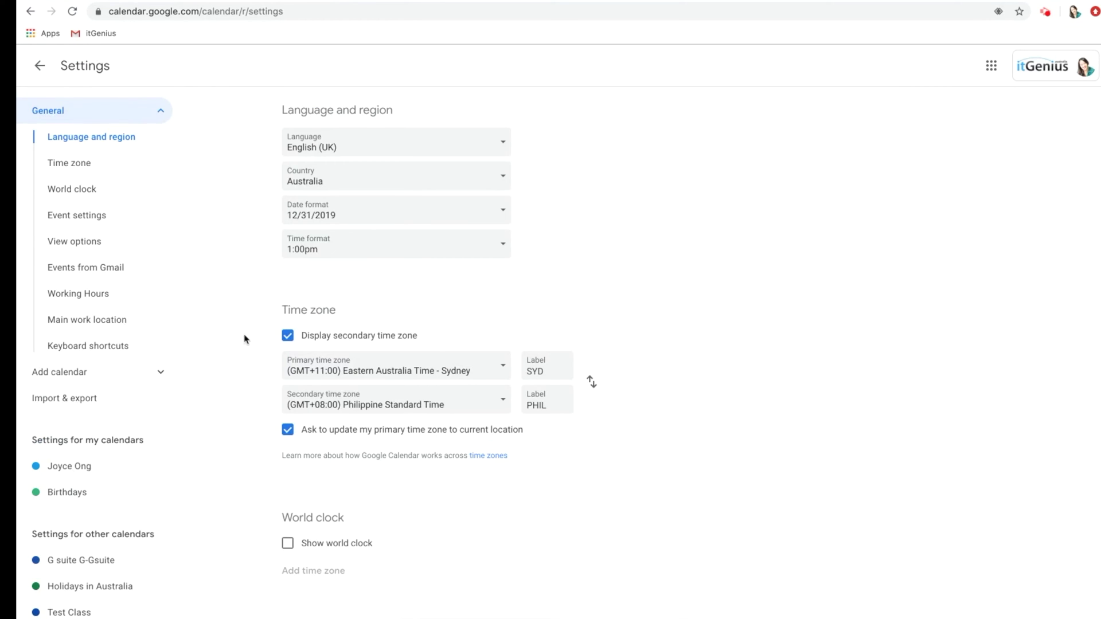
scroll(329, 524, down, 1)
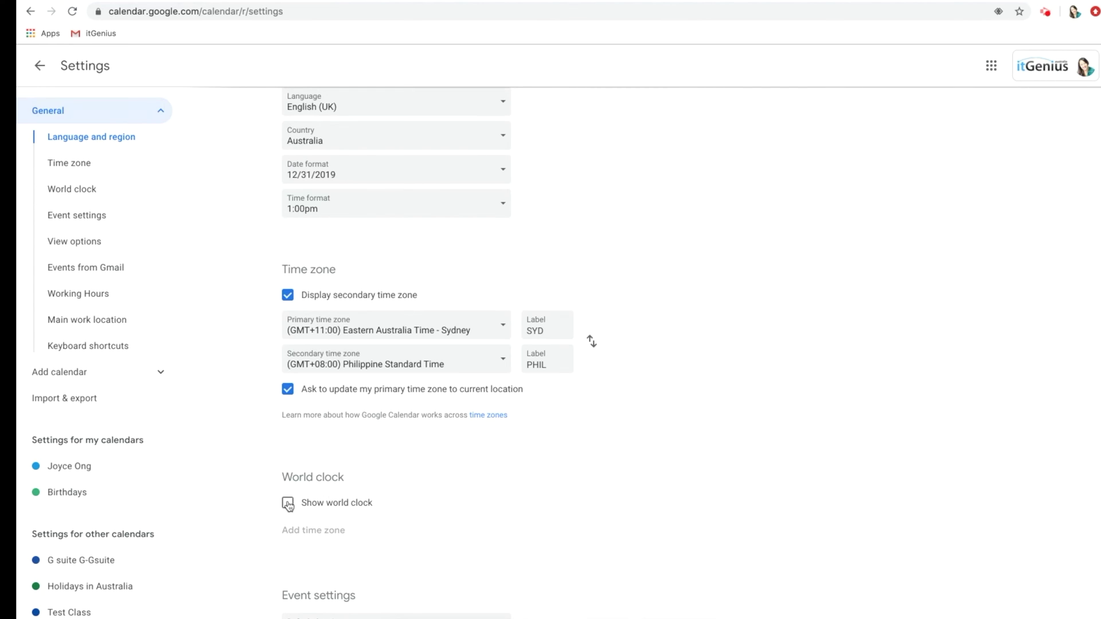
click(287, 505)
scroll(287, 504, down, 2)
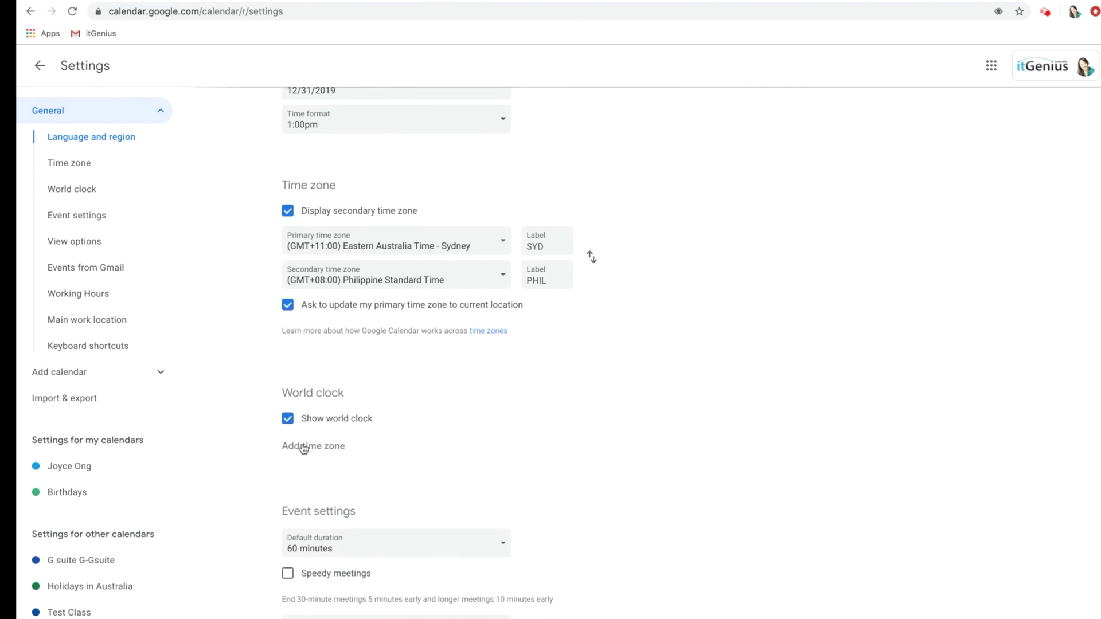
click(320, 446)
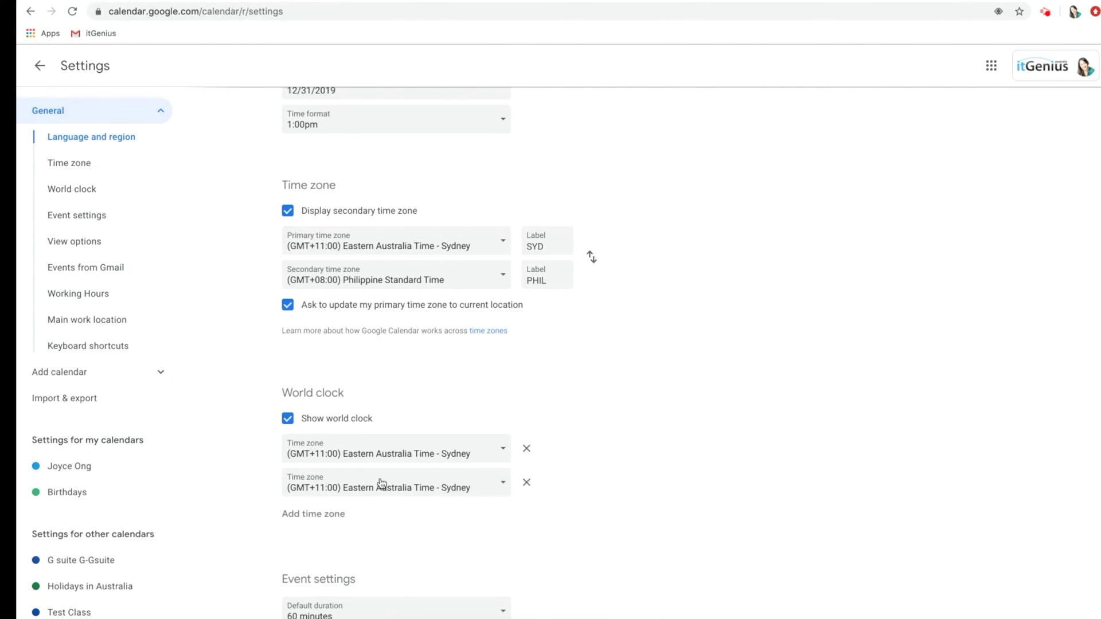
click(494, 485)
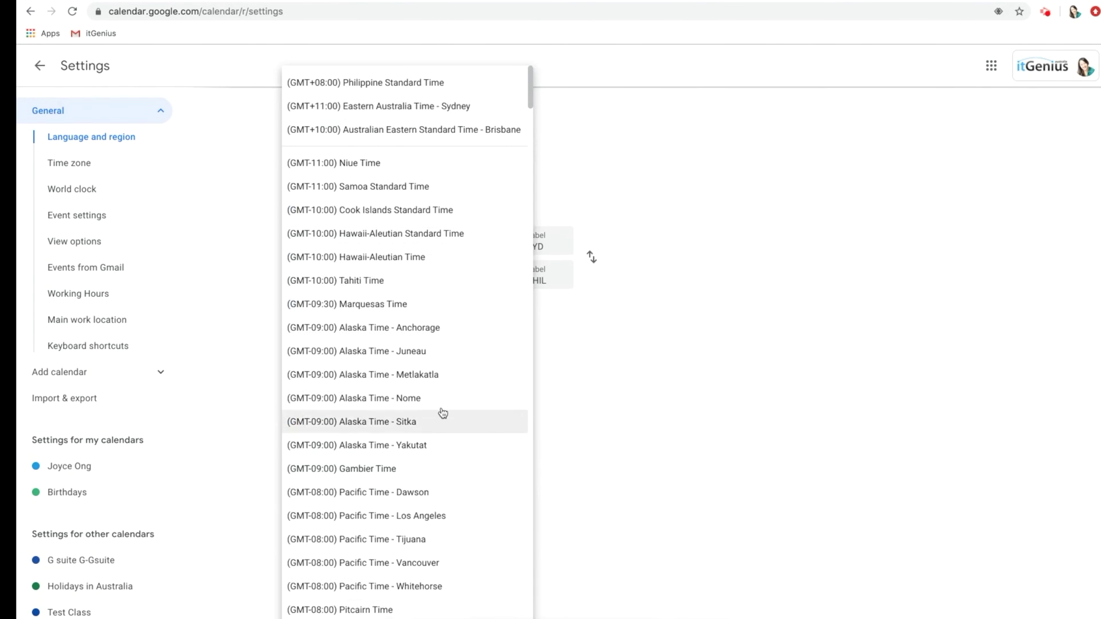
click(389, 82)
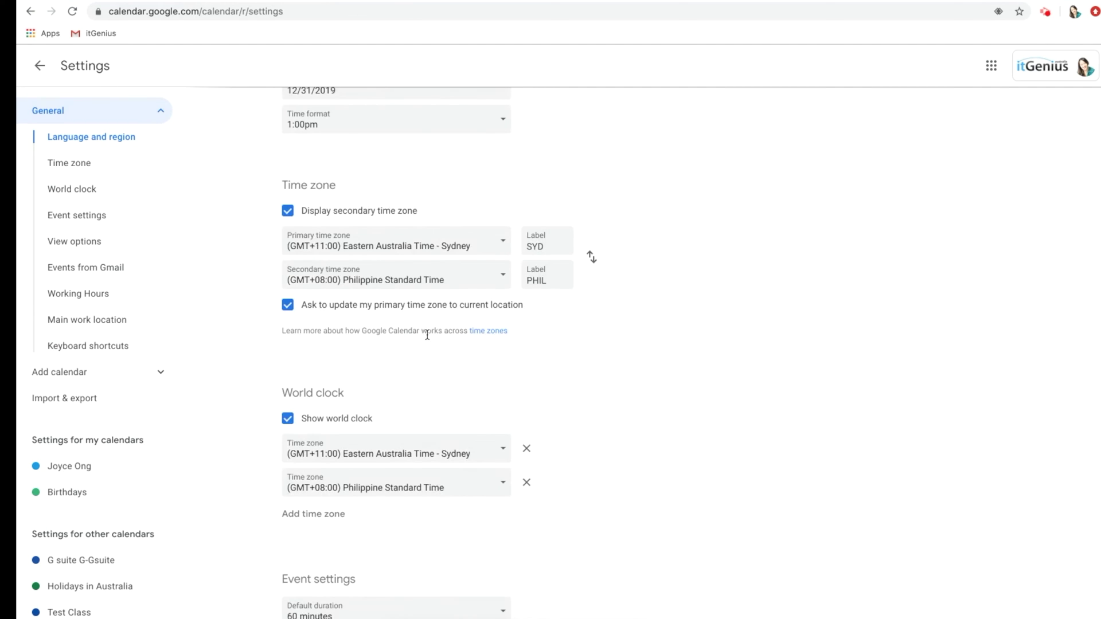
click(312, 519)
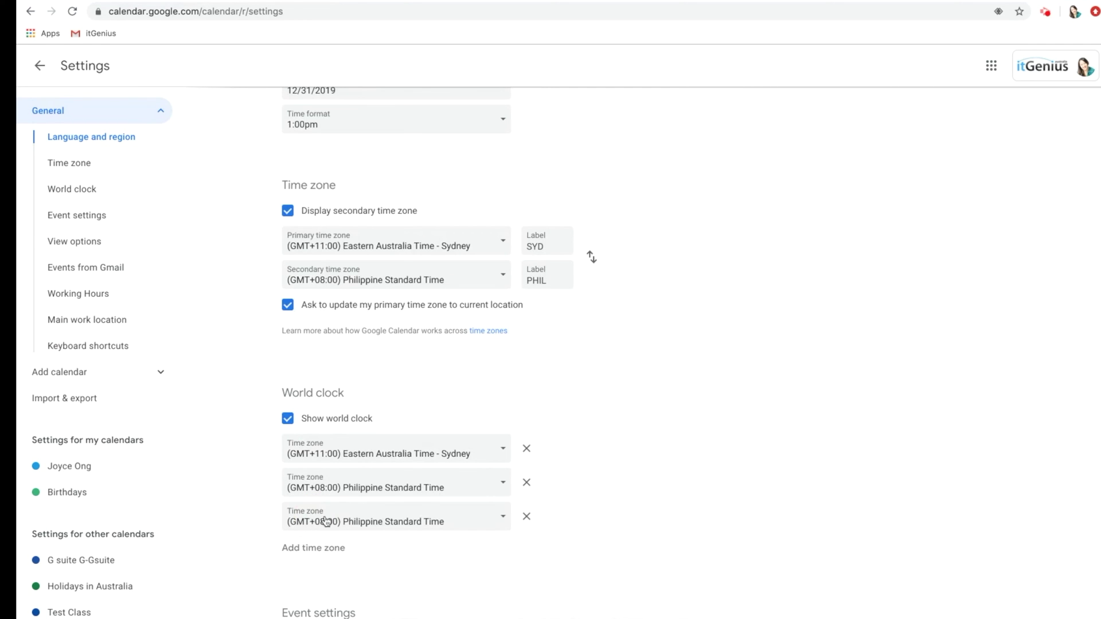
click(342, 523)
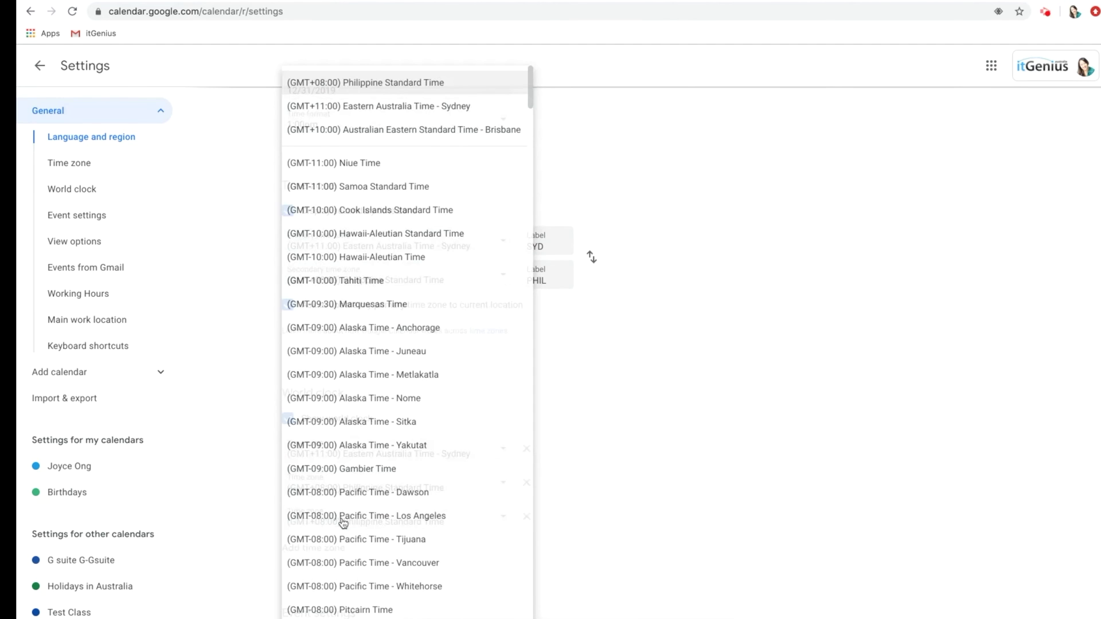
click(613, 421)
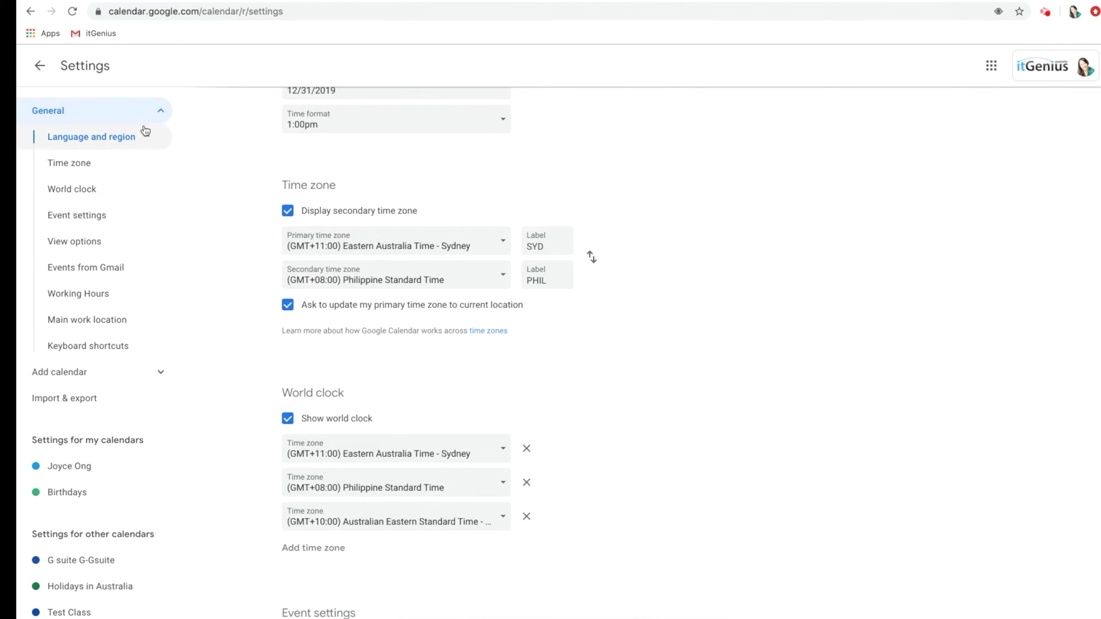
click(39, 65)
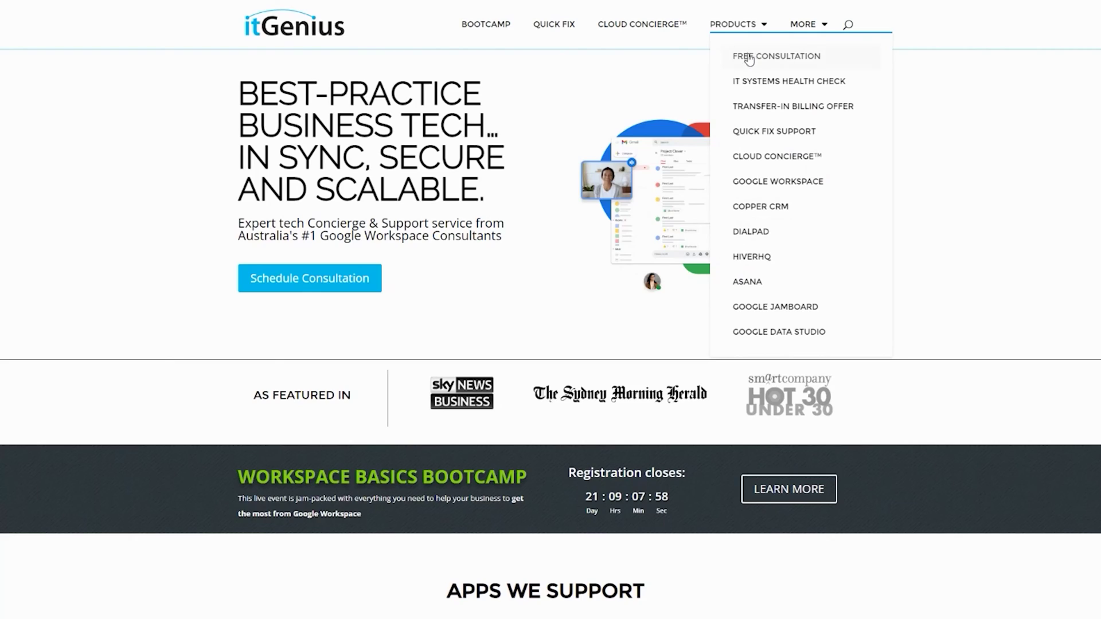
- Go to the itGenius Free Consultation page
click(747, 58)
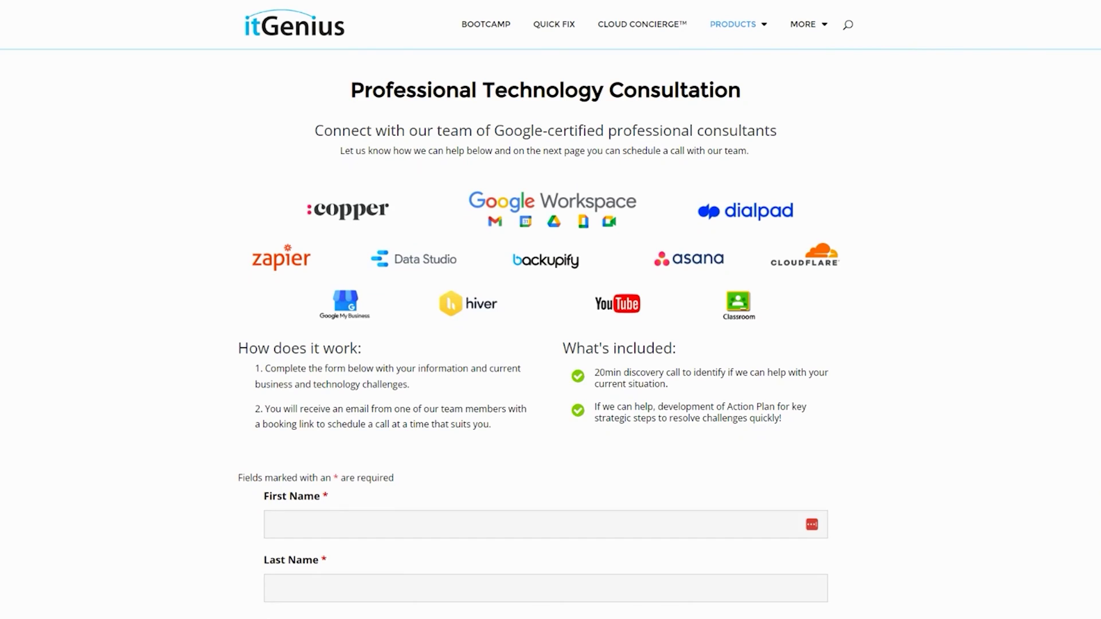